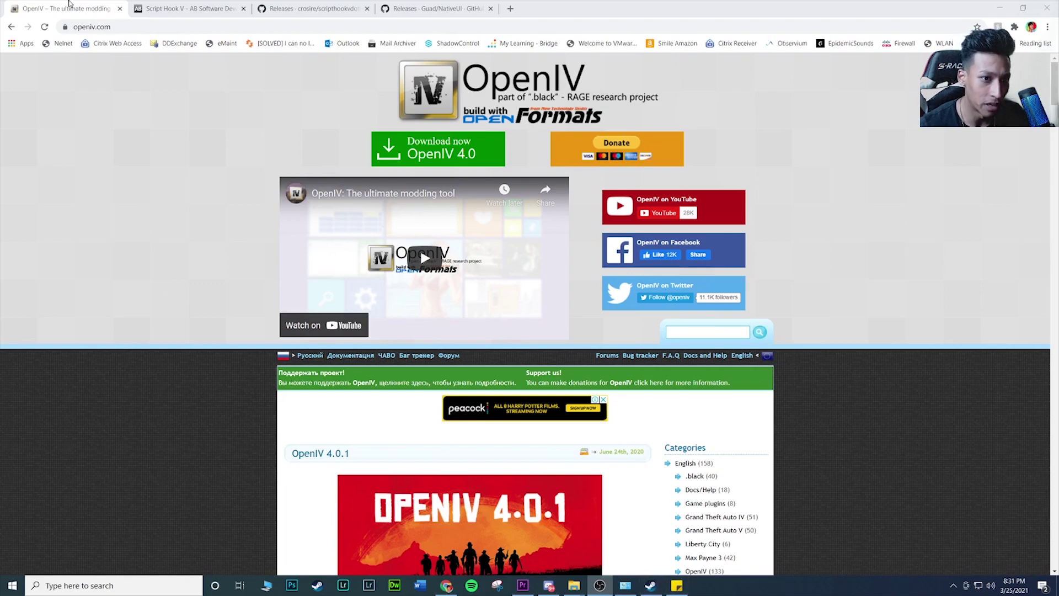
left_click(159, 10)
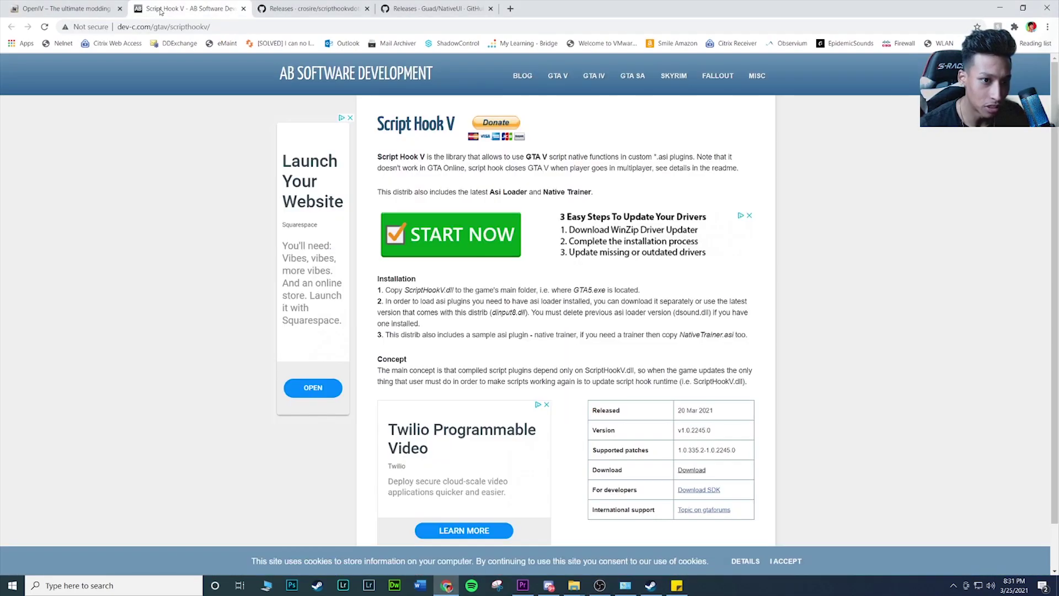
left_click(316, 10)
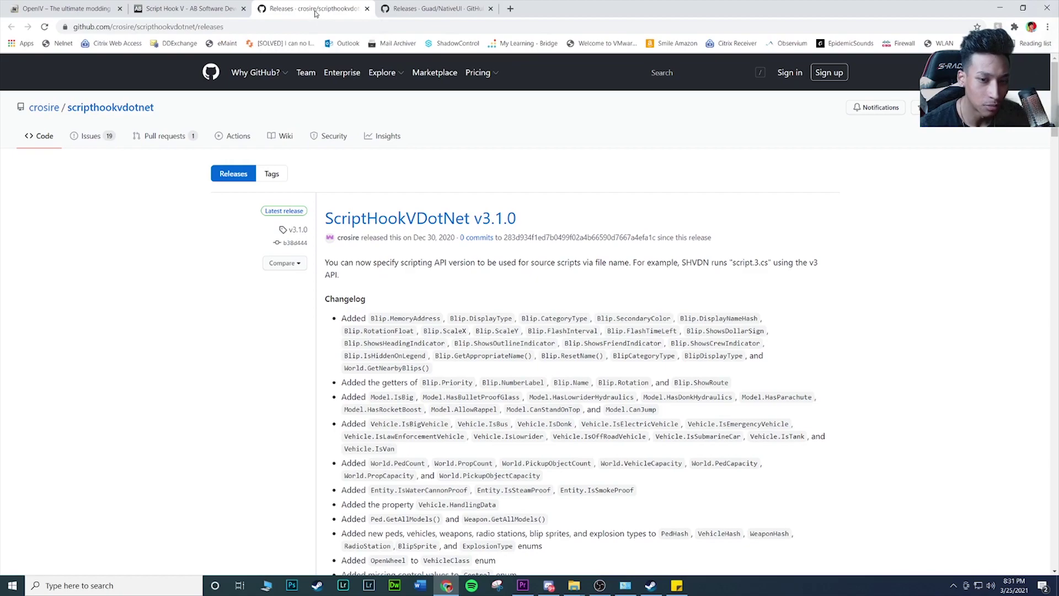
left_click(445, 13)
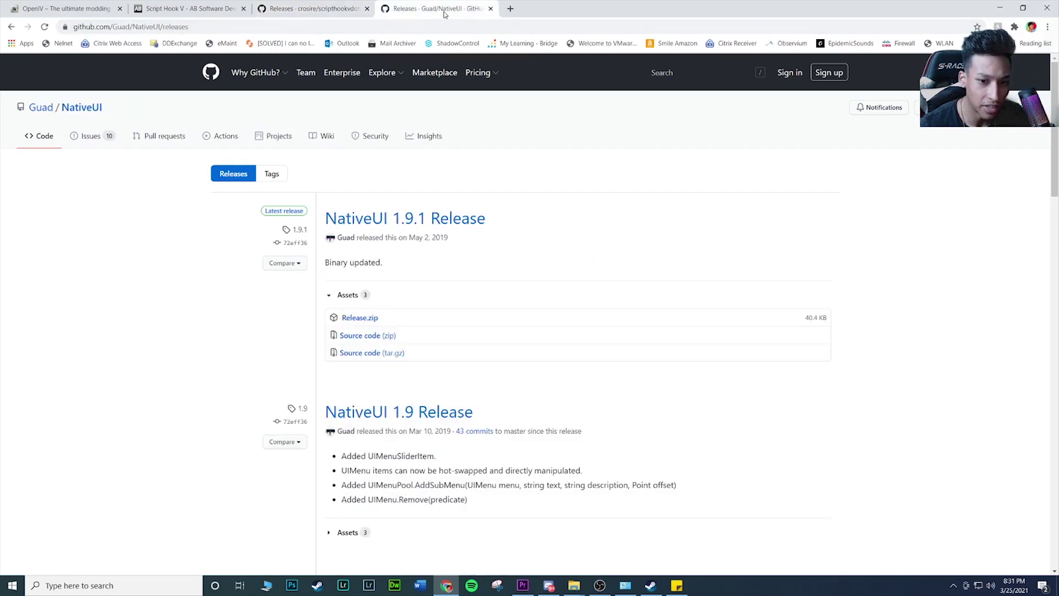
left_click(93, 11)
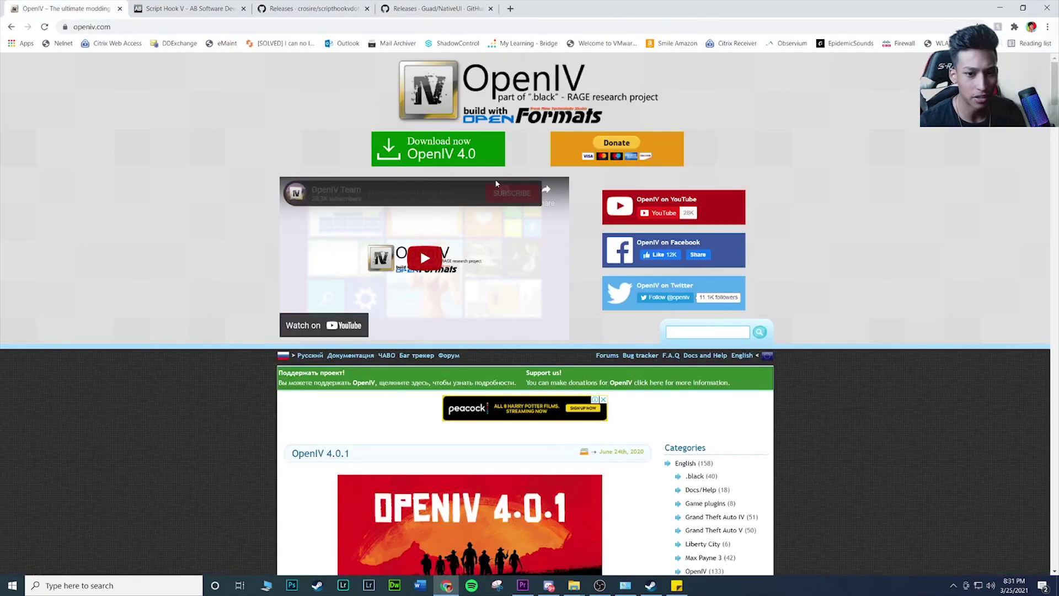
Download and run the OpenIV 4.0 setup in English, accepting the licence terms
left_click(478, 158)
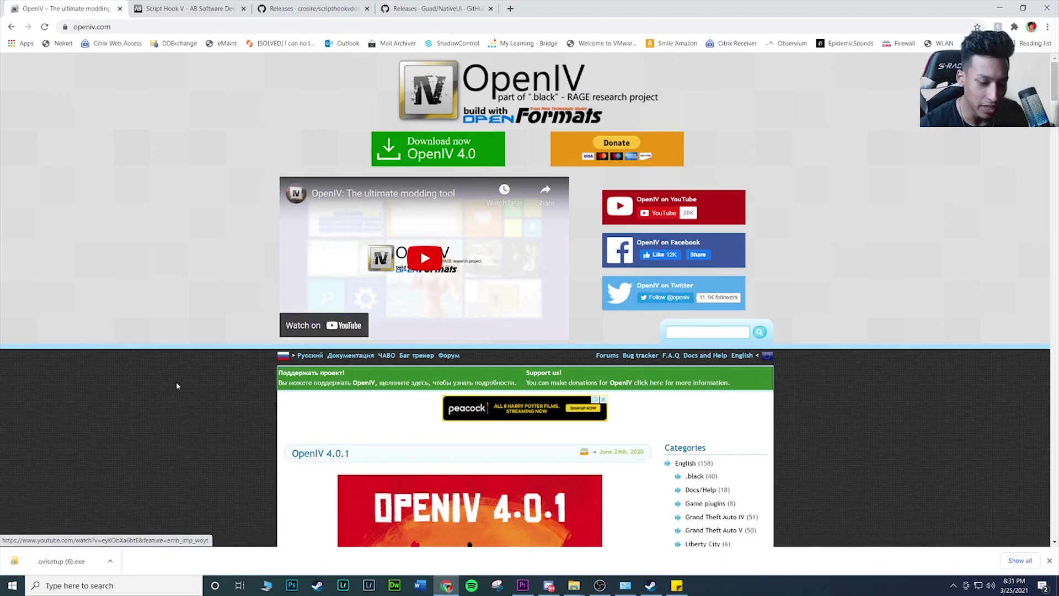
left_click(92, 566)
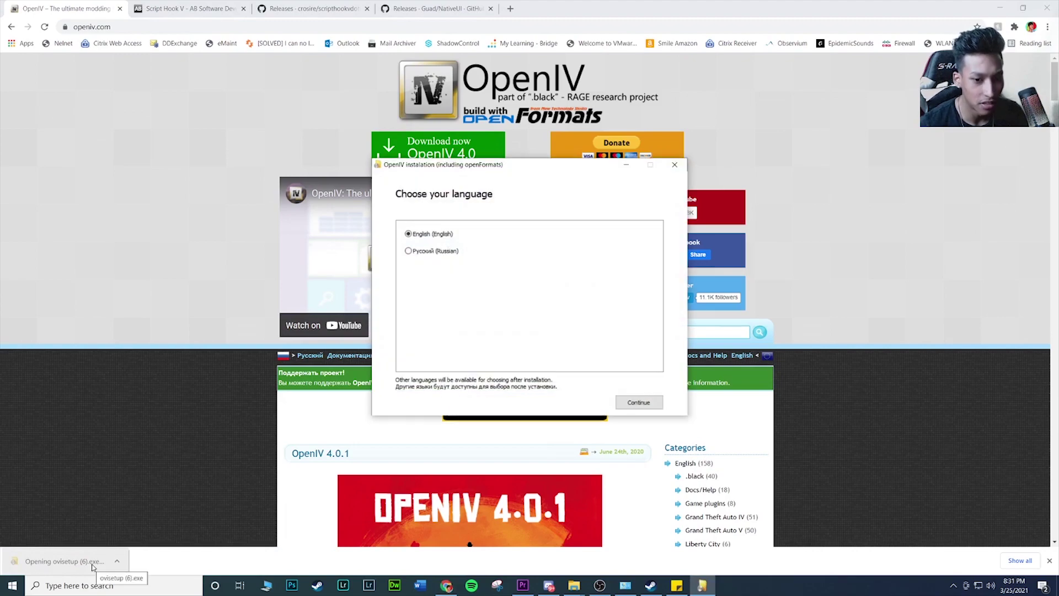
left_click(640, 403)
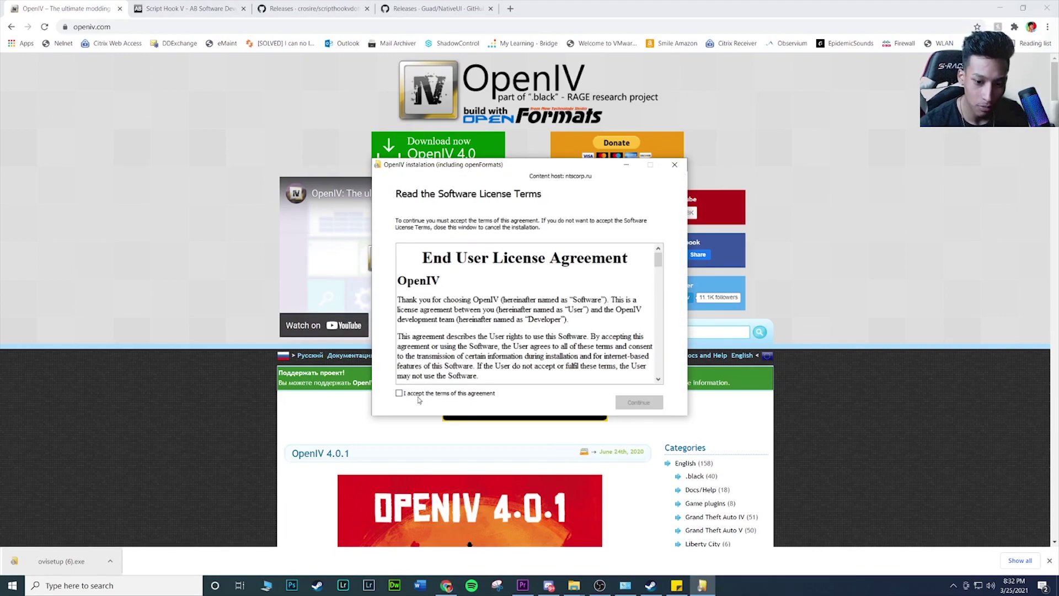
left_click(403, 393)
left_click(626, 404)
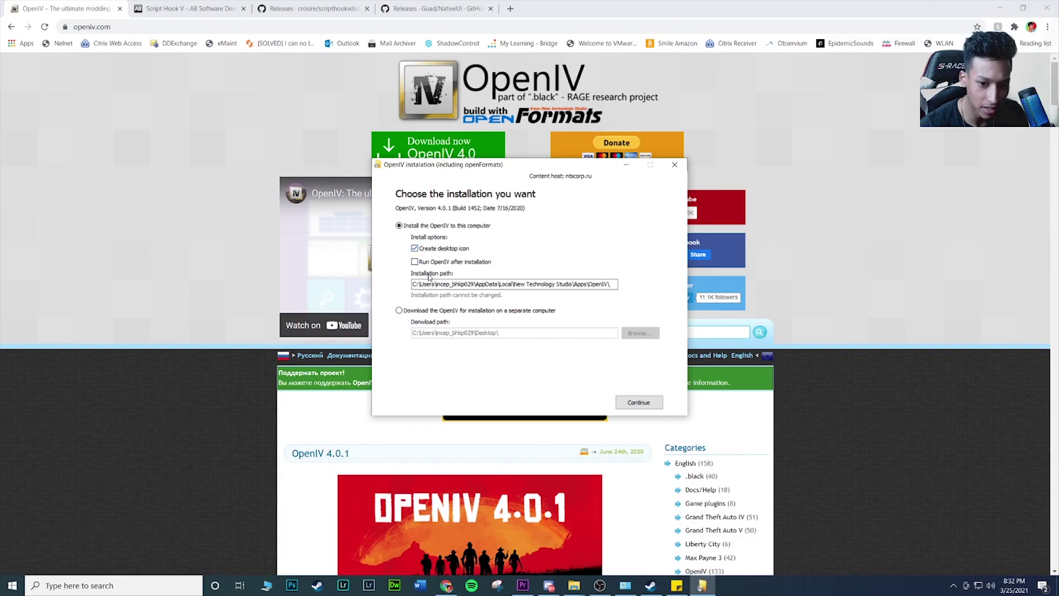
Install OpenIV 4.0.1 with run-after-install enabled, confirm the 19.8 Mb download, then close the installer
left_click(415, 262)
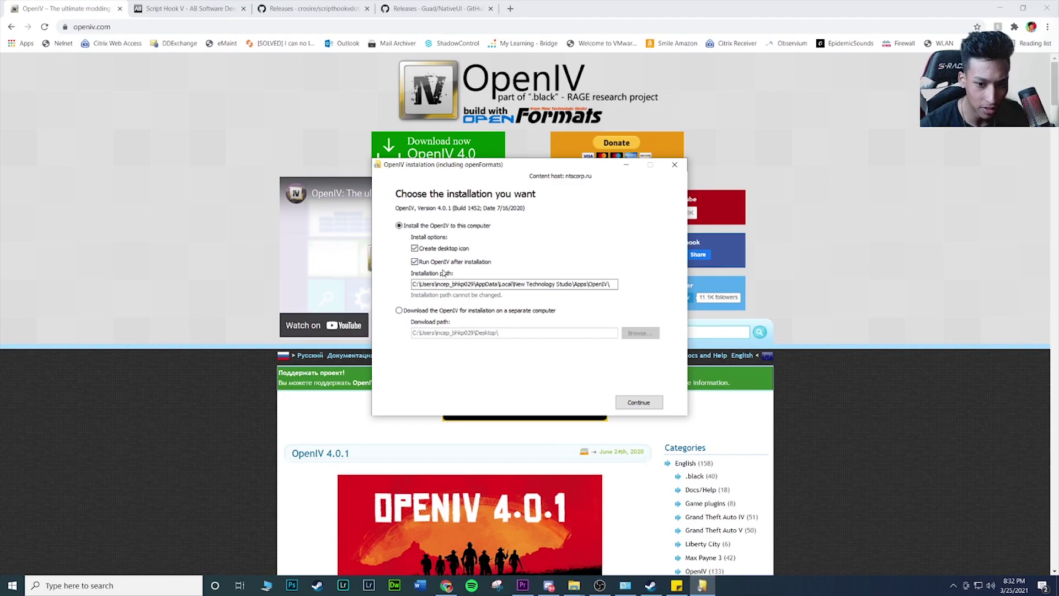
left_click(616, 284)
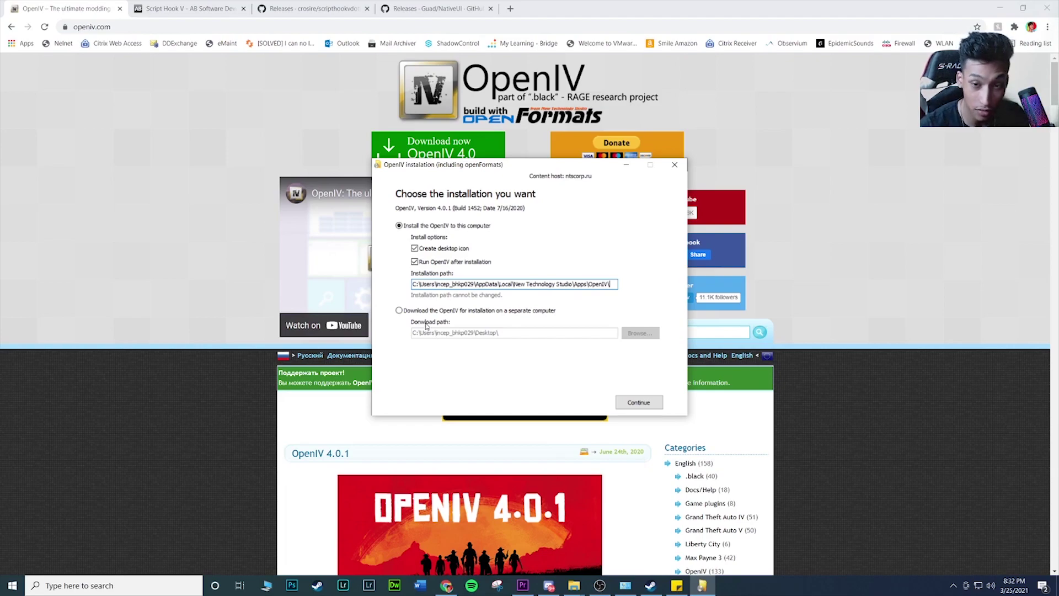
left_click(648, 401)
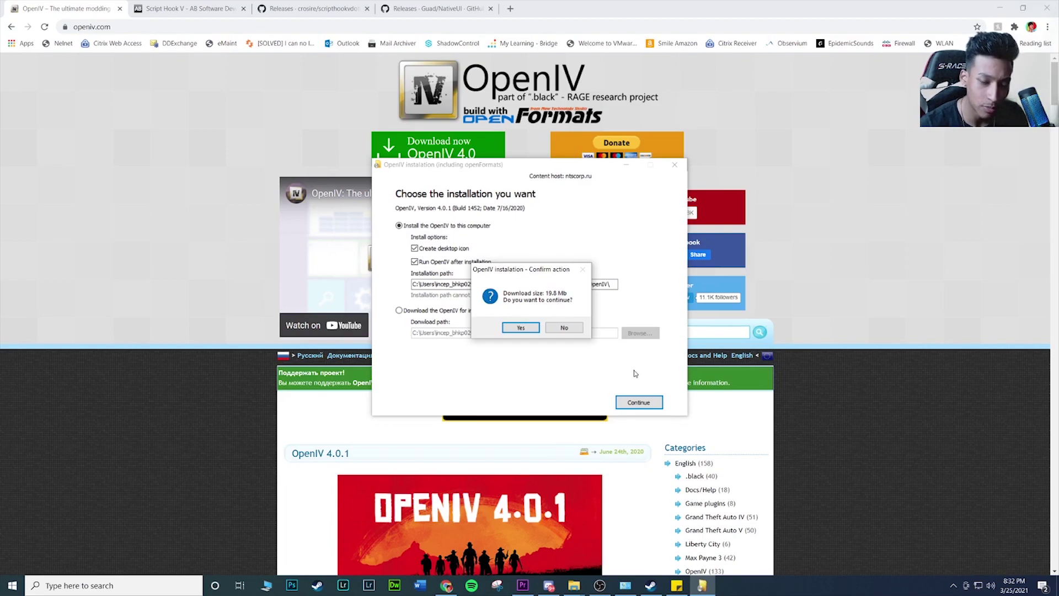
left_click(530, 327)
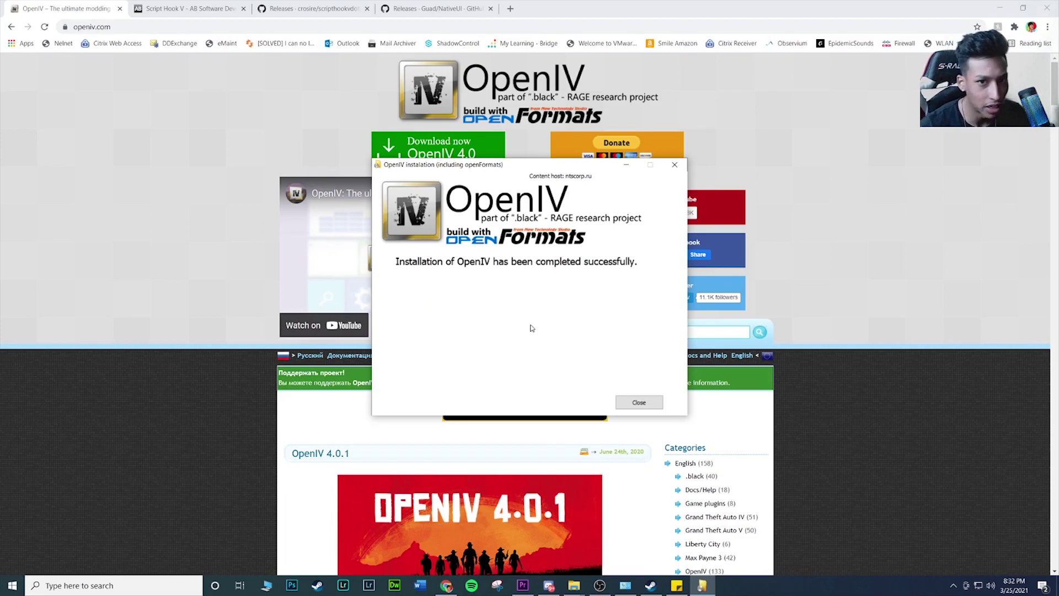
left_click(640, 404)
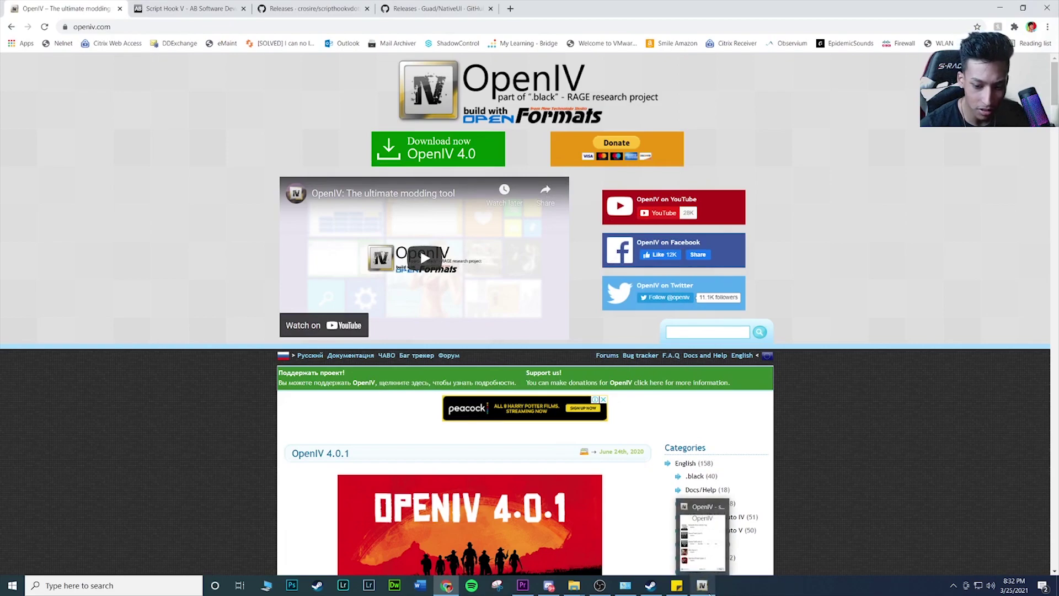
Select Grand Theft Auto V for Windows in OpenIV, start browsing for its folder, then switch to Steam
left_click(707, 589)
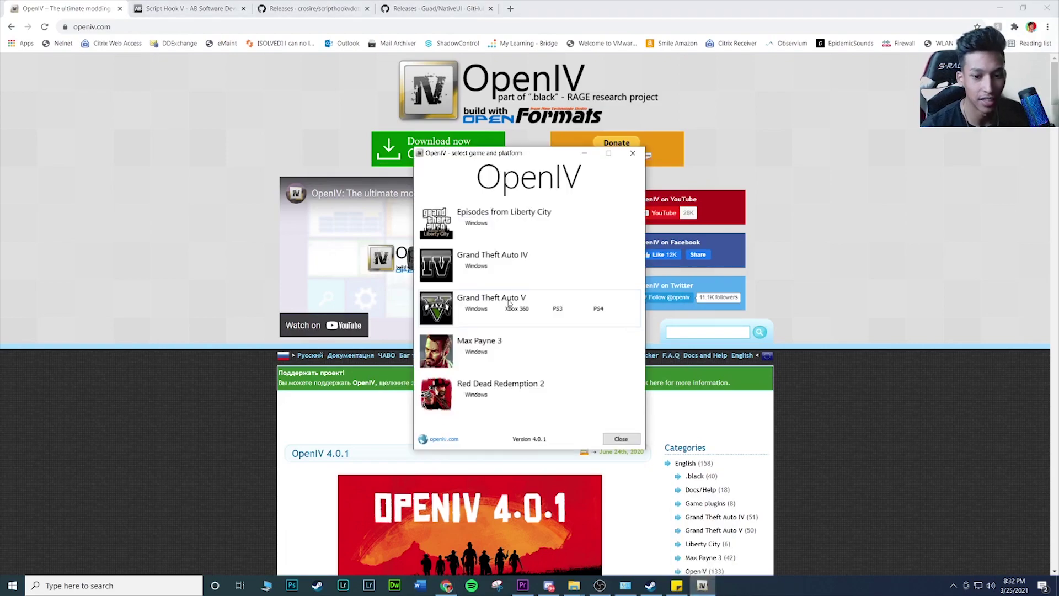
left_click(479, 313)
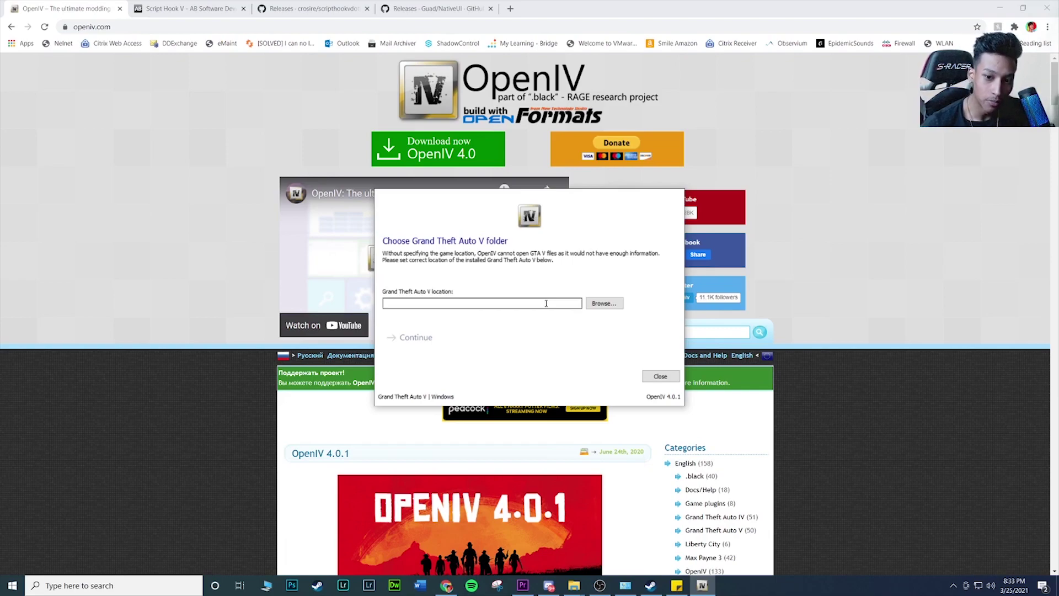
left_click(603, 303)
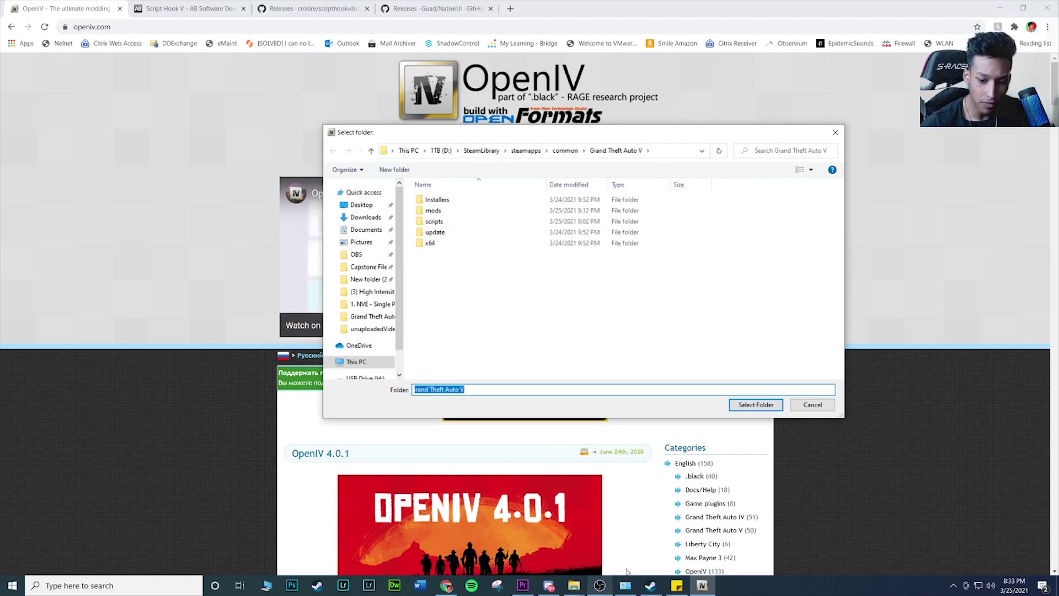
left_click(650, 585)
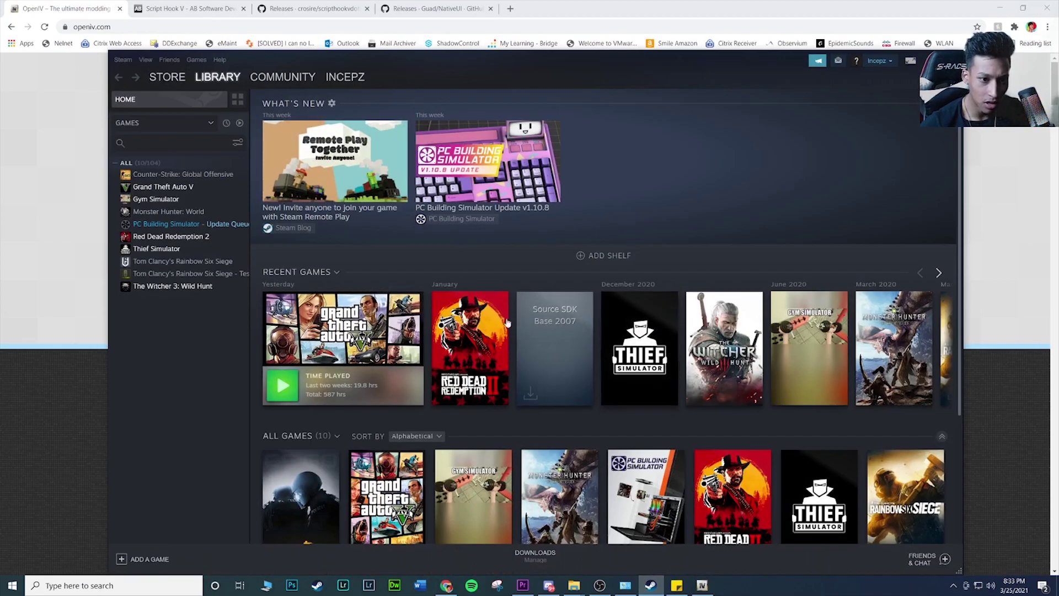
Open Grand Theft Auto V's Steam properties and browse its local files on drive D
right_click(164, 224)
right_click(173, 189)
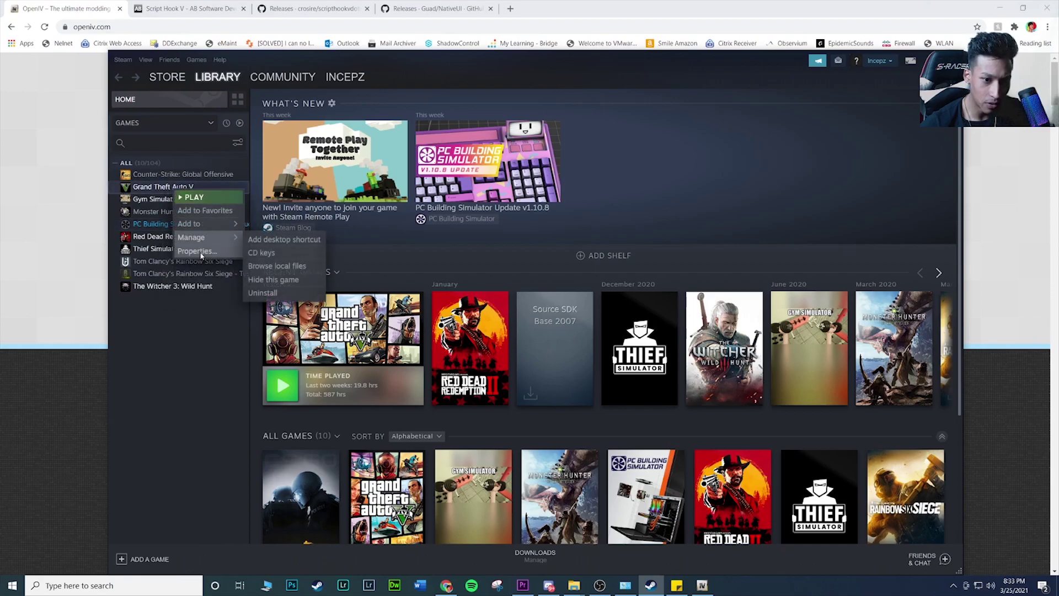
left_click(197, 251)
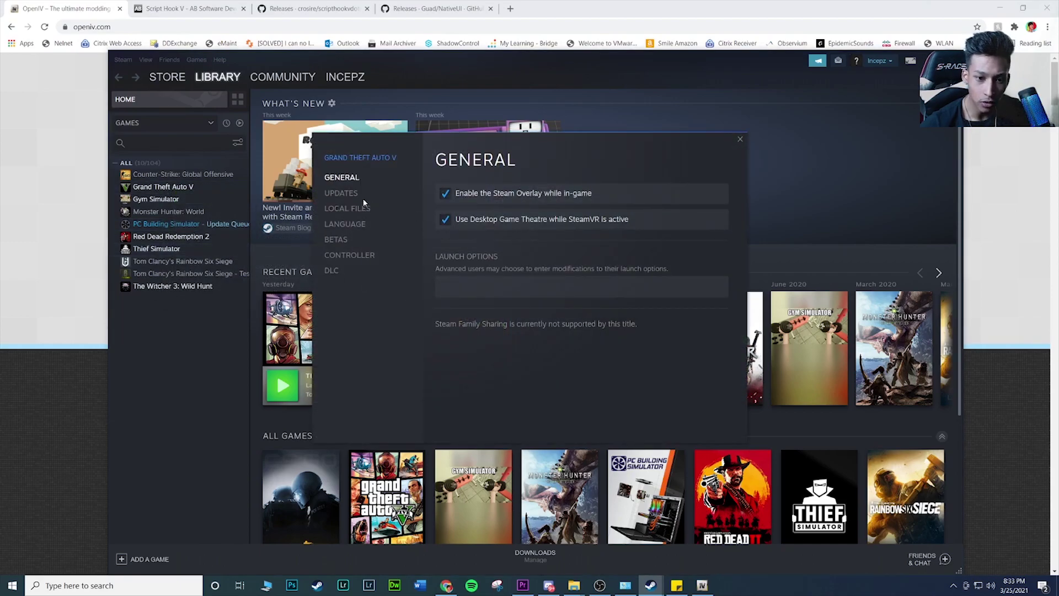
left_click(361, 212)
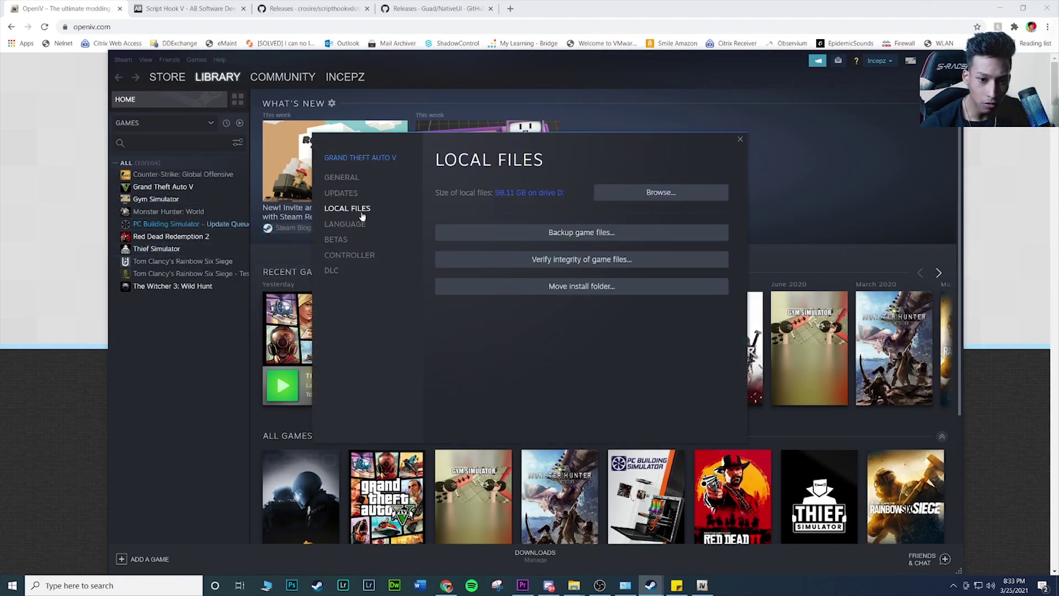
left_click(664, 197)
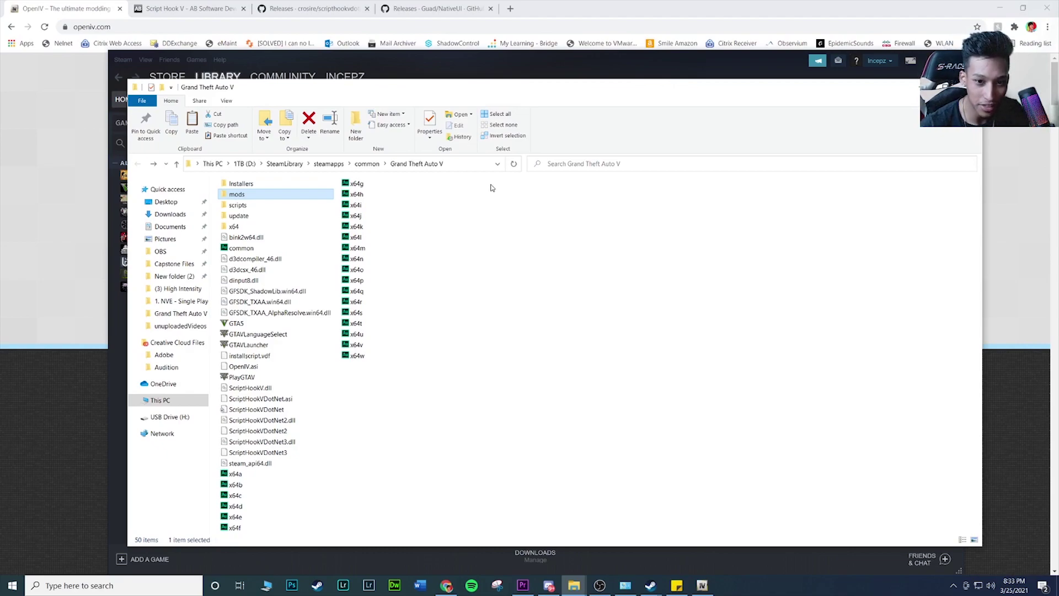
left_click_drag(317, 476, 243, 390)
left_click_drag(314, 264, 286, 328)
left_click(283, 465)
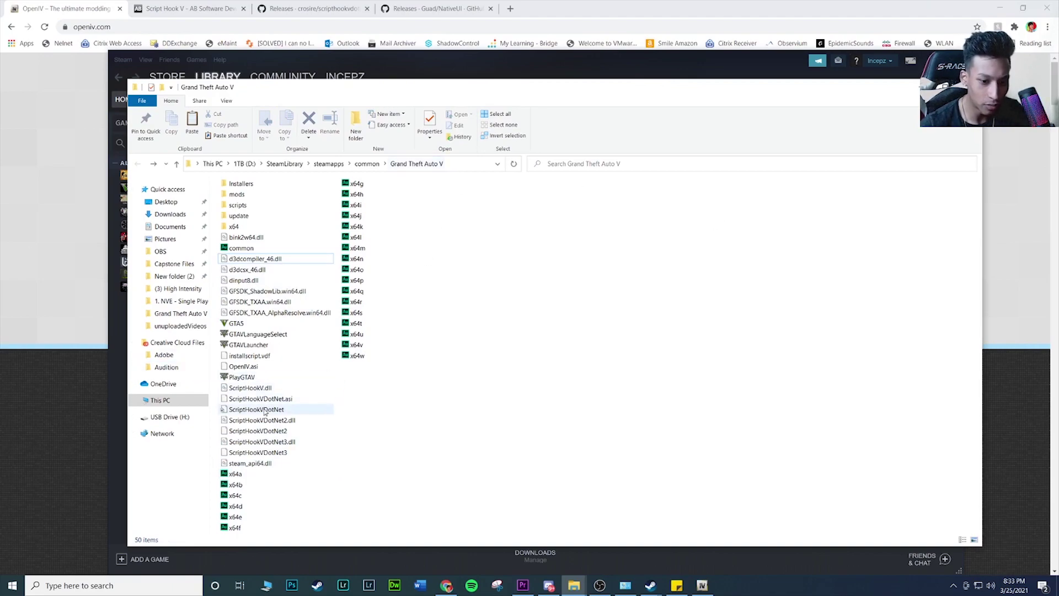
left_click(240, 379)
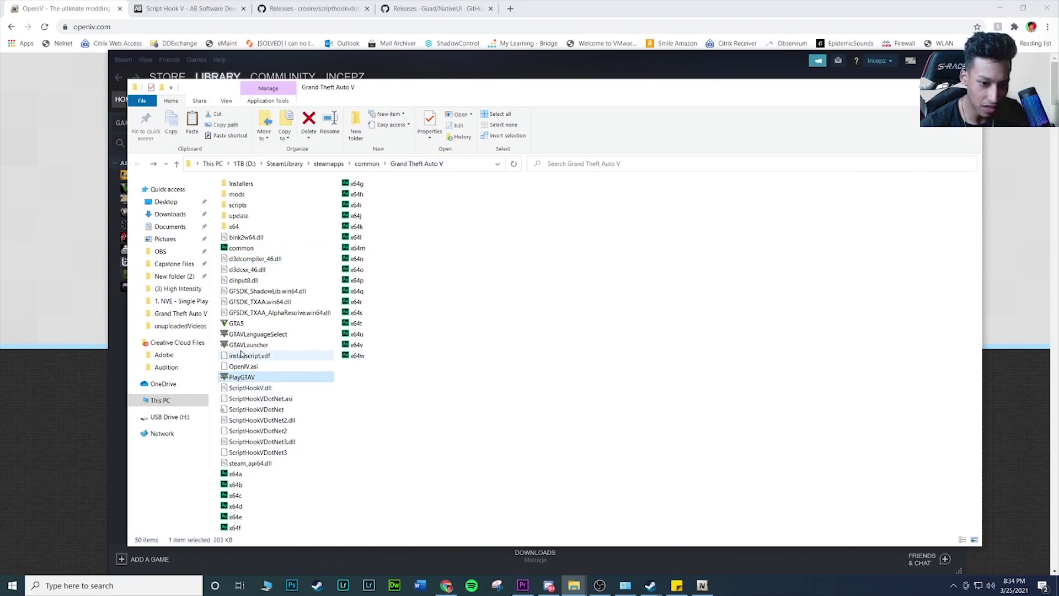
left_click(246, 346)
left_click(253, 336)
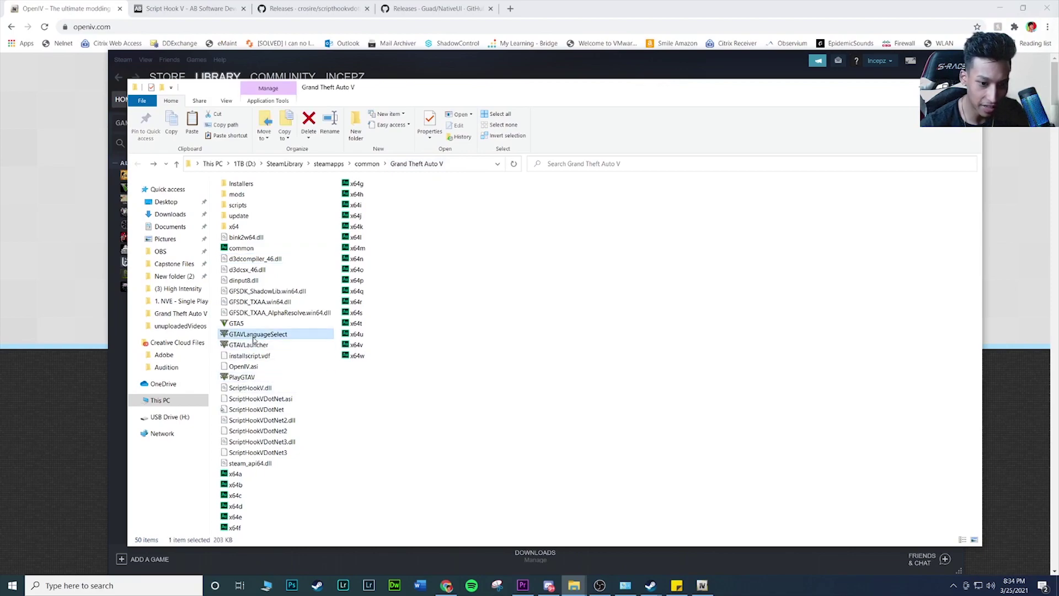
left_click(241, 325)
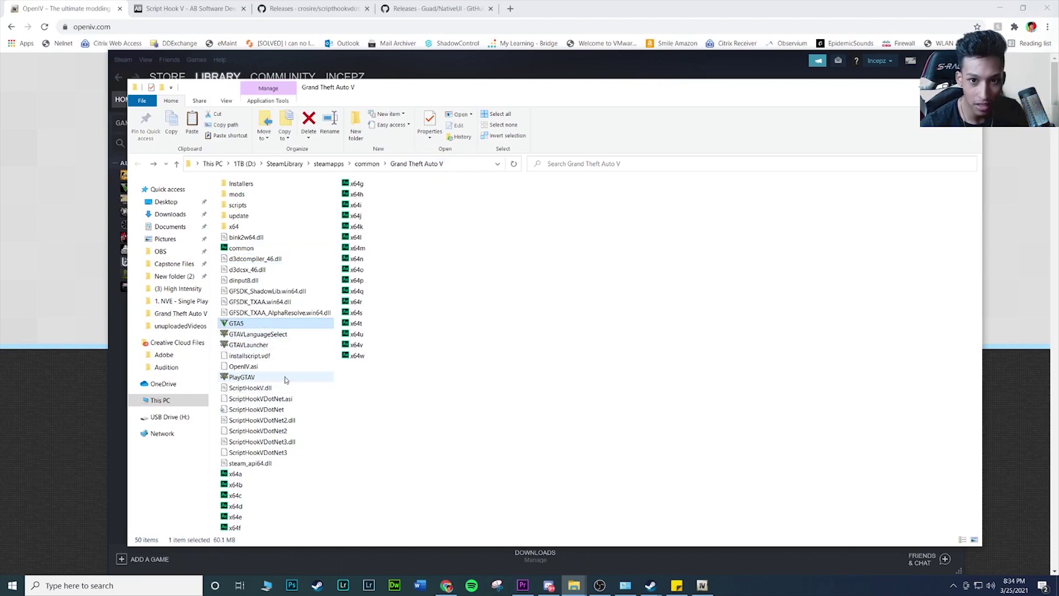